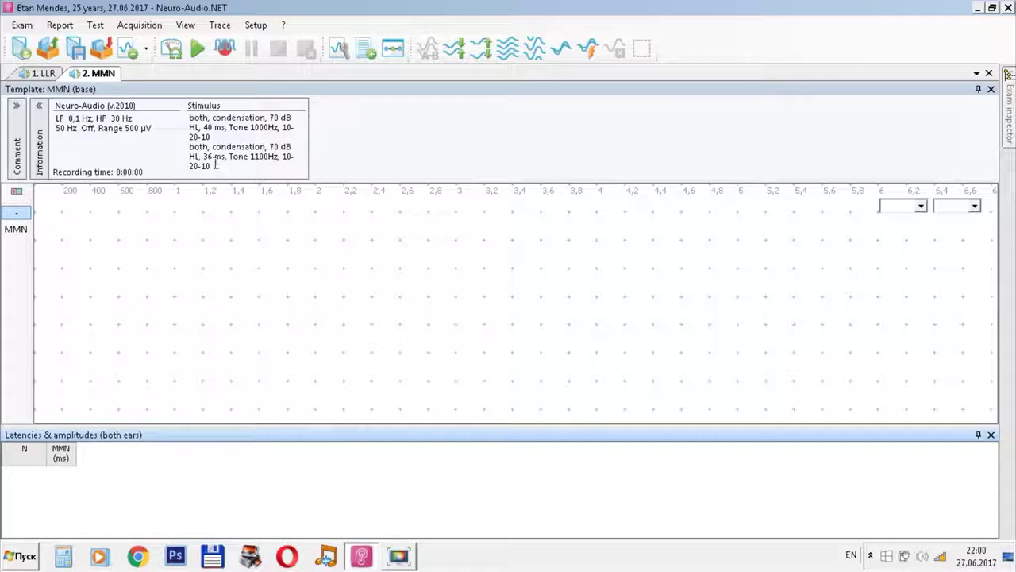
- Check the electrode impedances, then set the MMN template to 1,1 Hz stimulation and a 502 ms window
click(171, 49)
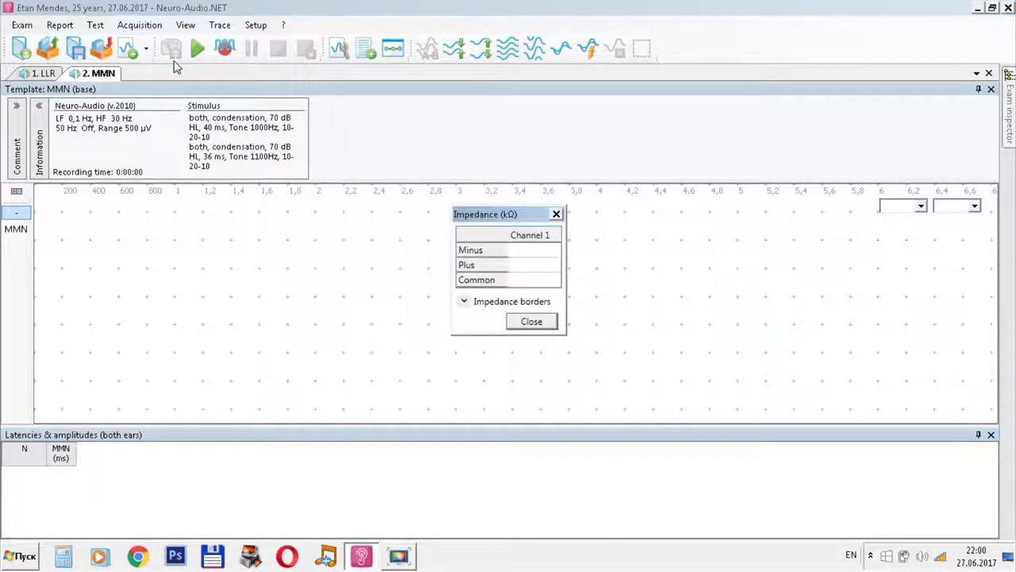
click(528, 322)
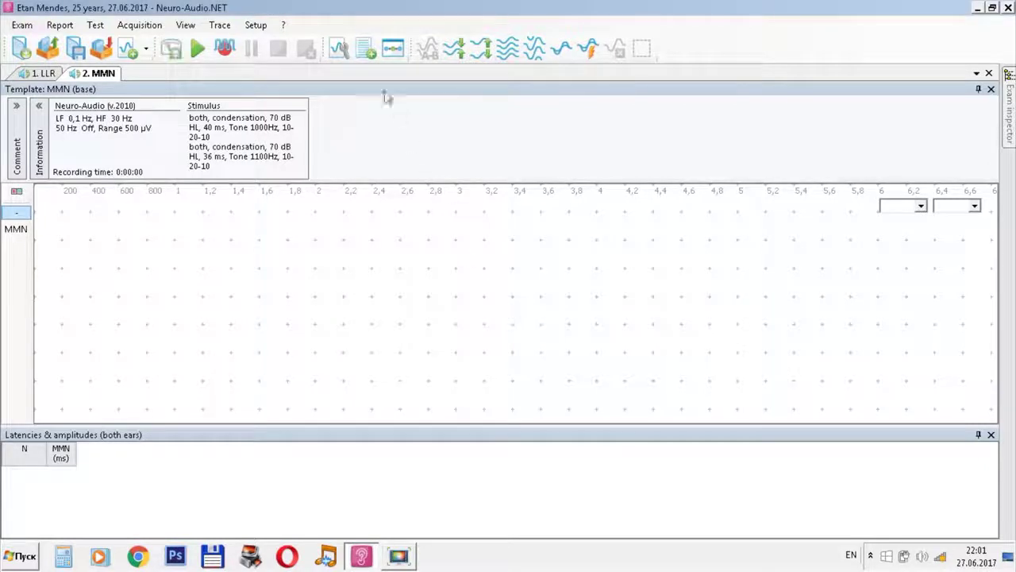
click(338, 49)
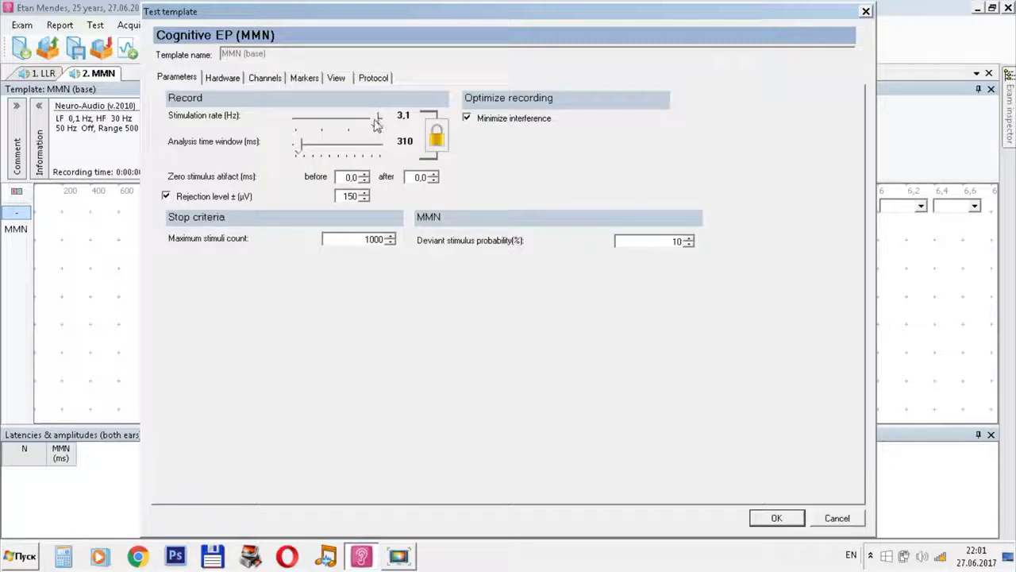
drag(377, 125, 323, 119)
drag(303, 150, 342, 153)
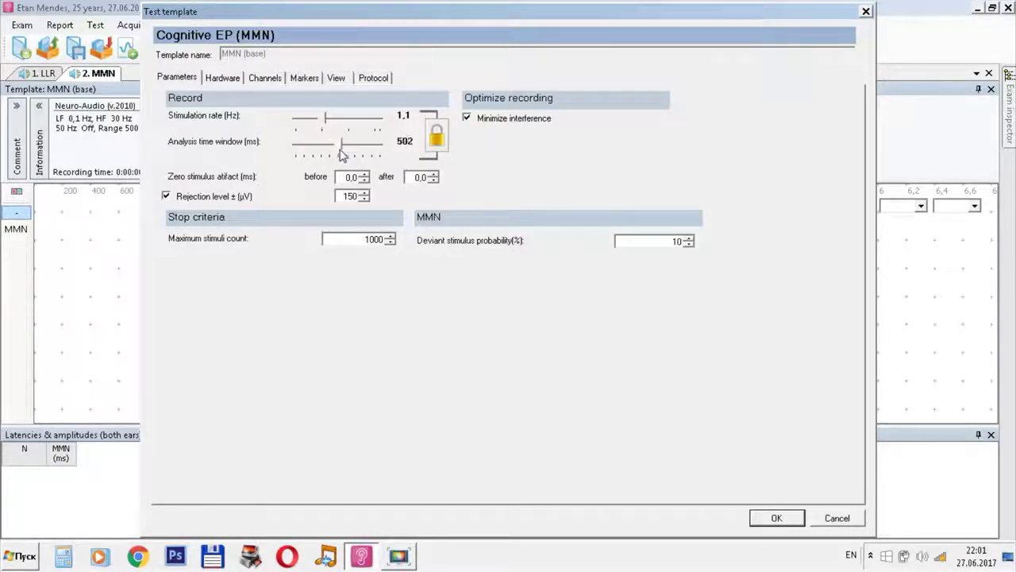
- On the Hardware settings, turn the notch filter and the high harmonic filter on
click(237, 81)
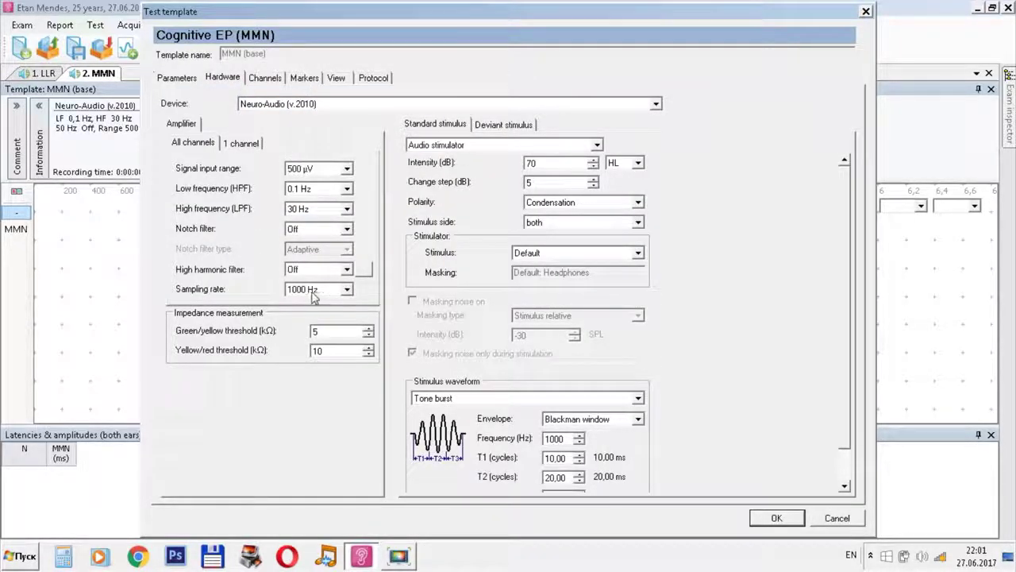
double_click(347, 229)
click(346, 230)
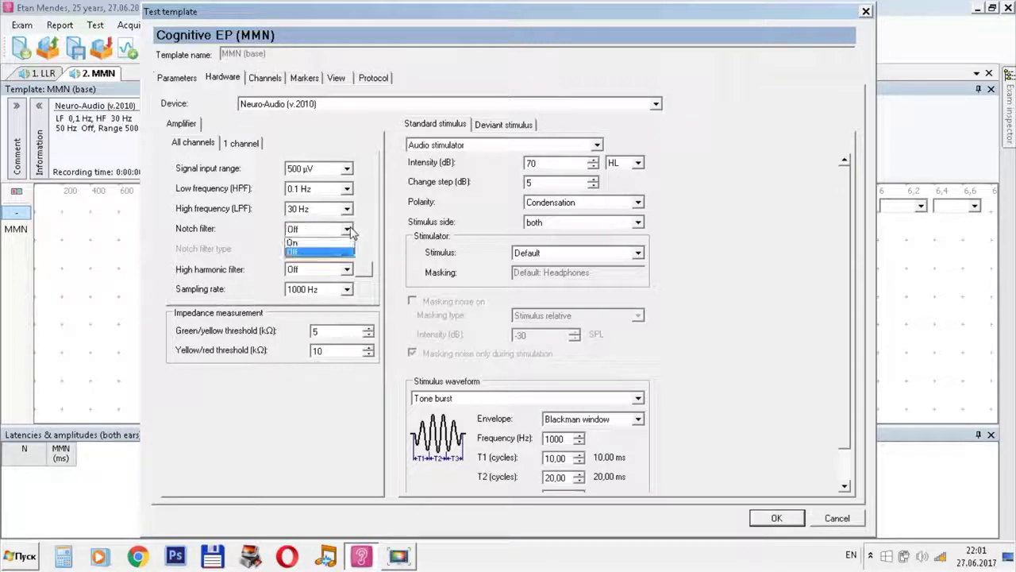
click(338, 243)
click(347, 270)
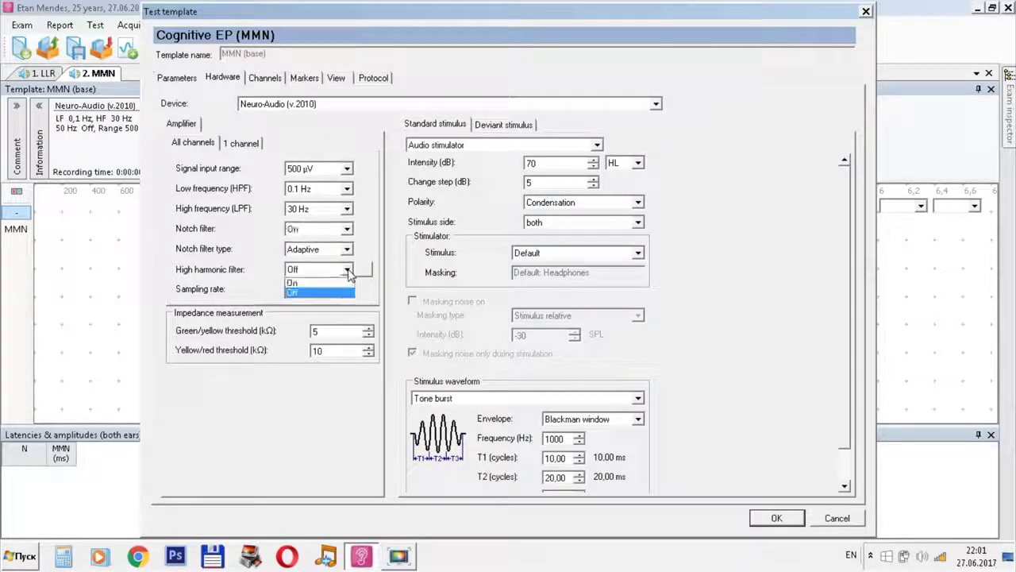
click(347, 284)
- Set the high harmonic filter to also remove the 200, 250, 300, 350, 400 and 450 Hz harmonics
click(364, 270)
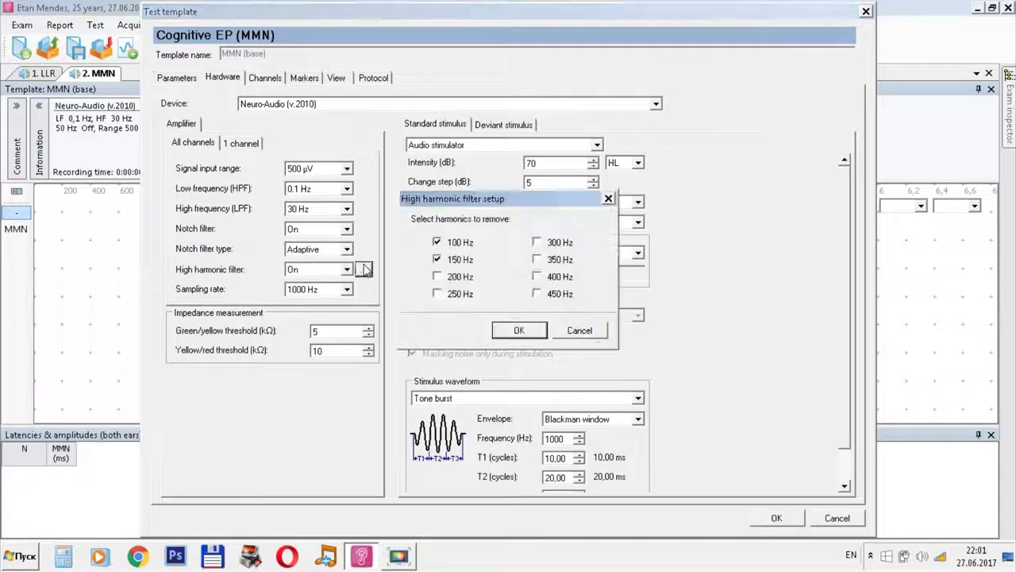
click(438, 277)
click(438, 294)
click(538, 242)
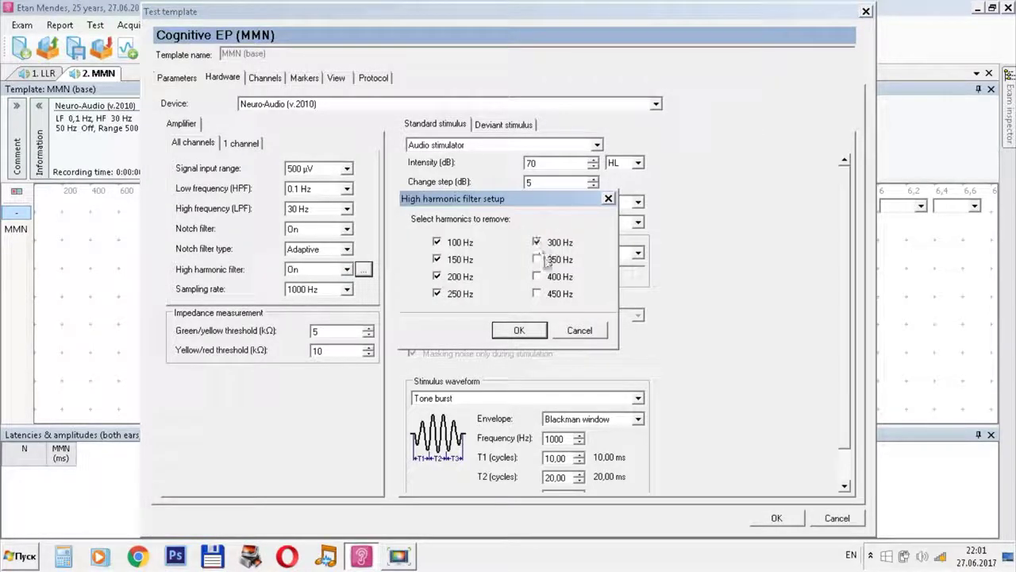
click(540, 259)
click(542, 277)
click(540, 293)
click(521, 330)
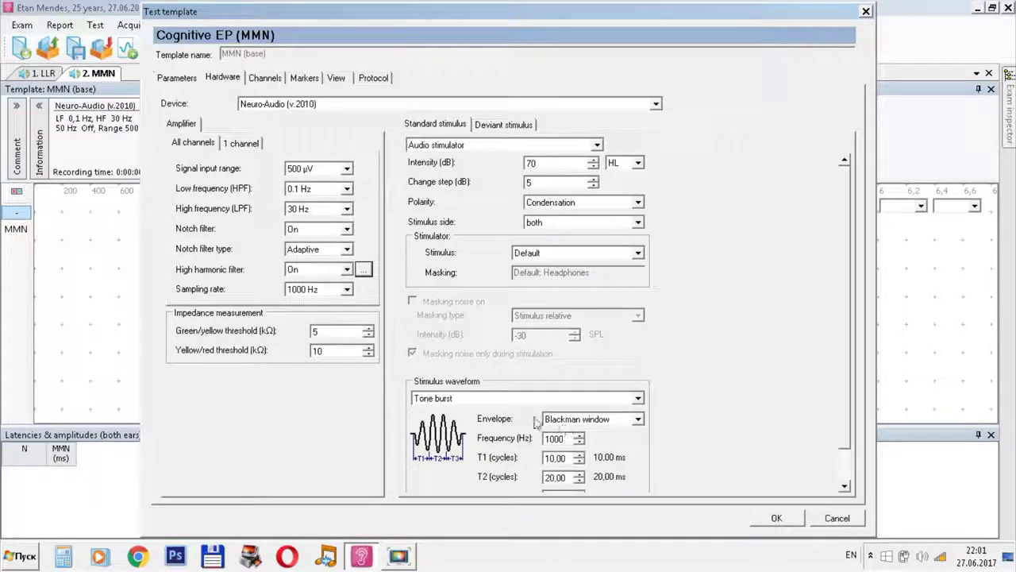
- Raise the deviant tone frequency to 1100 Hz, review the channels, and save the template
click(510, 127)
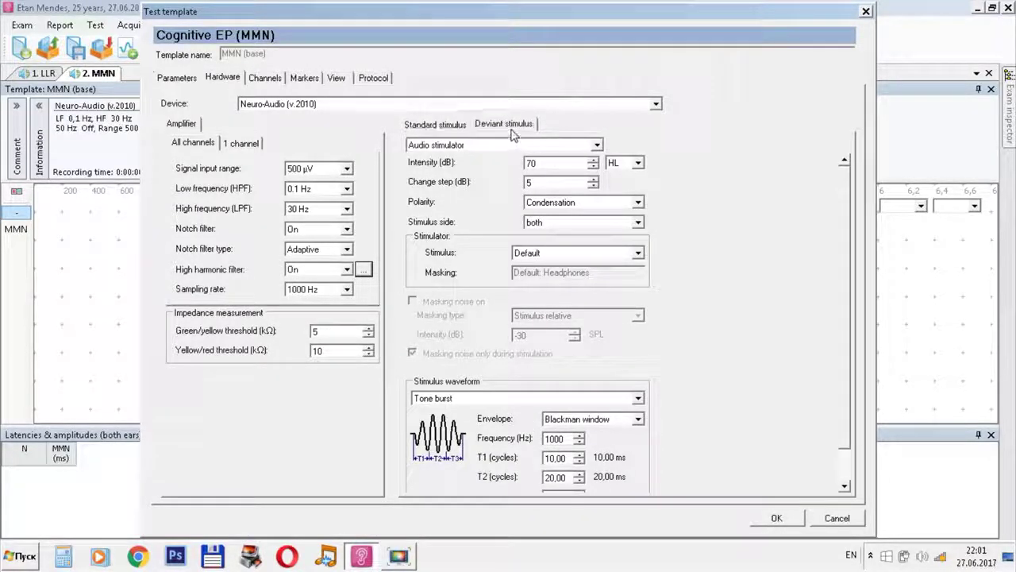
click(579, 434)
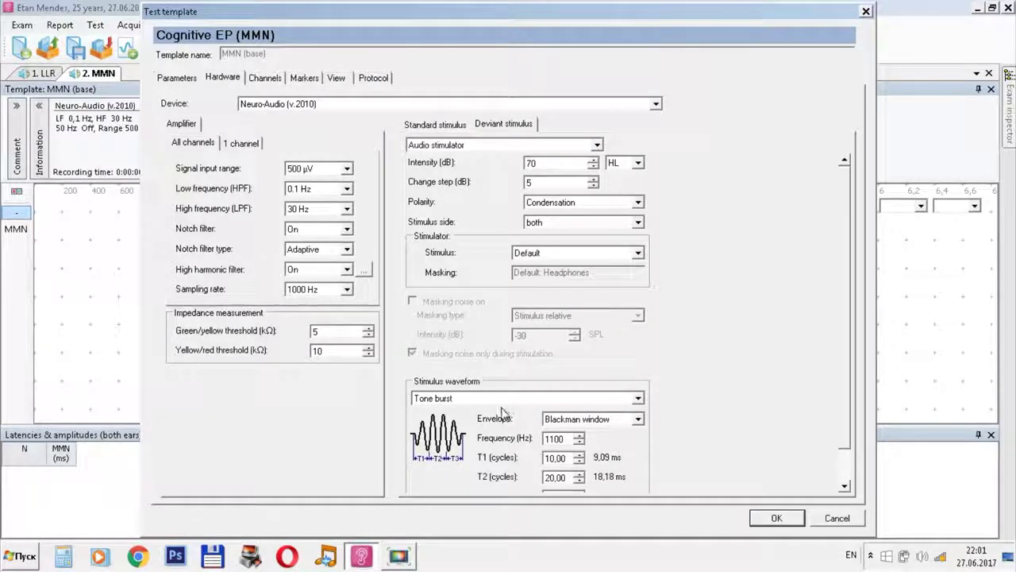
click(274, 79)
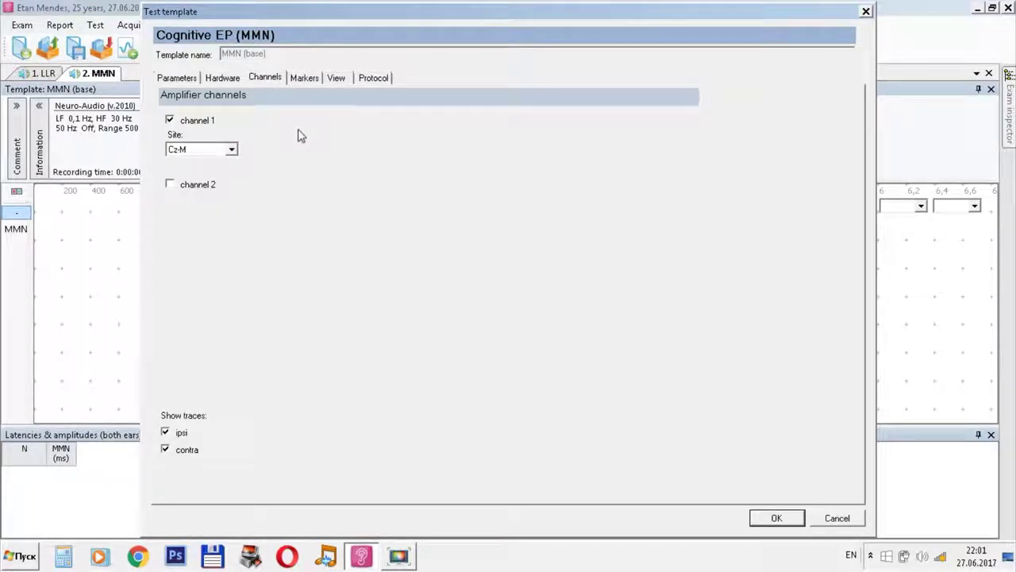
click(771, 523)
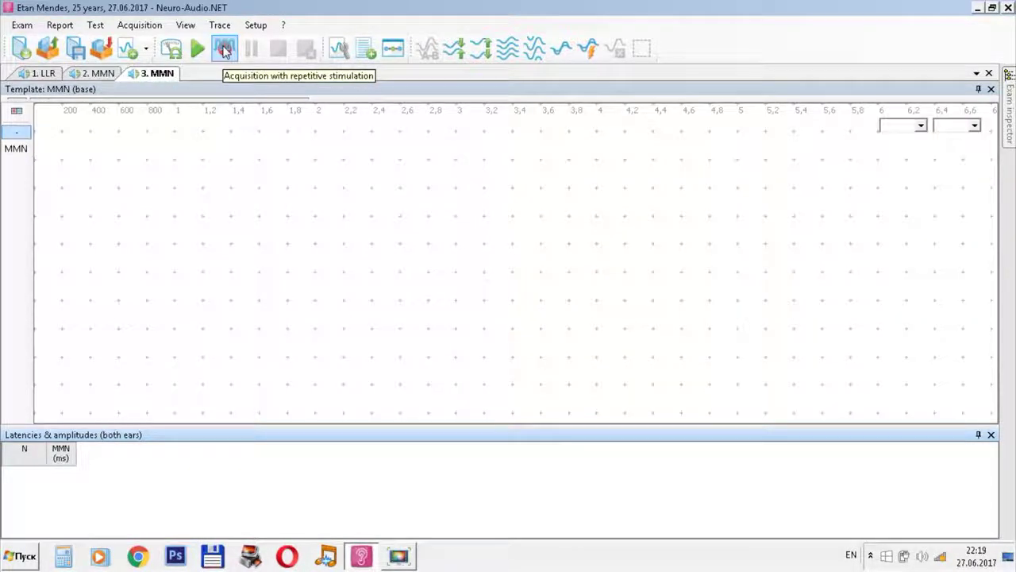
- Record the MMN test with repetitive stimulation, stopping at about 215 of 300 sweeps
click(225, 51)
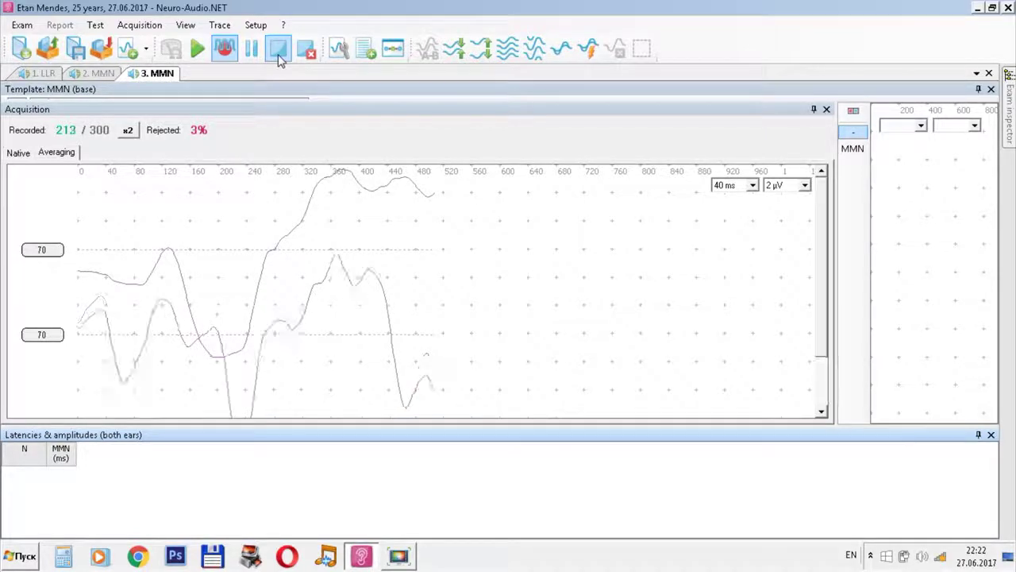
click(279, 57)
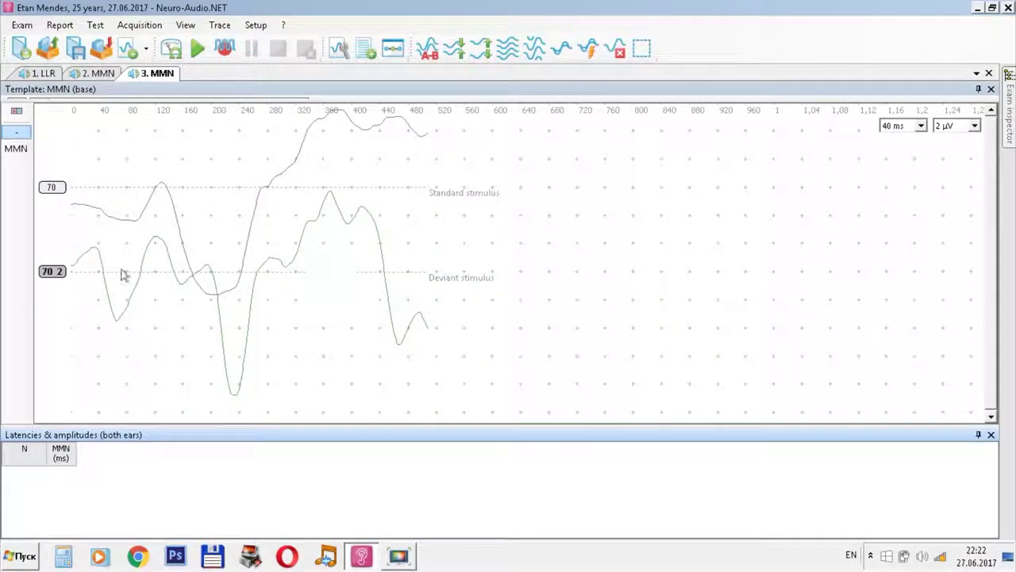
- Set the amplitude scale to 5 µV and overlay the deviant trace on the standard trace
drag(51, 270, 48, 305)
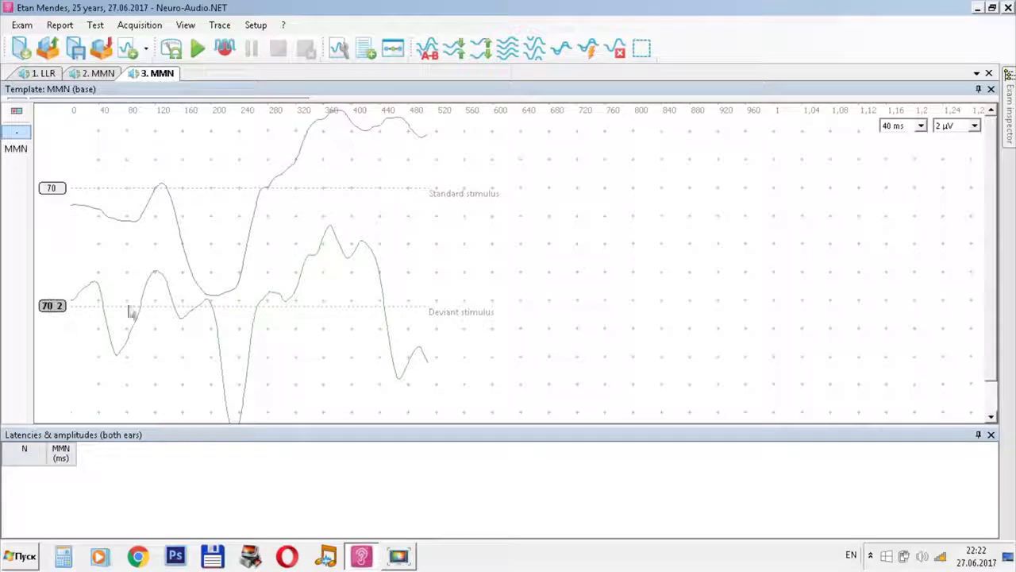
click(976, 130)
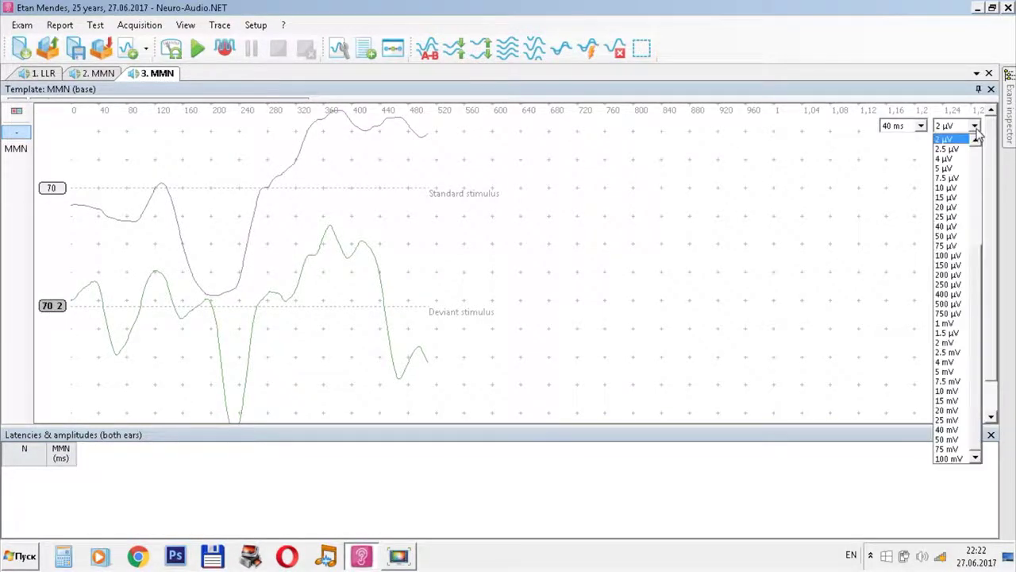
click(968, 176)
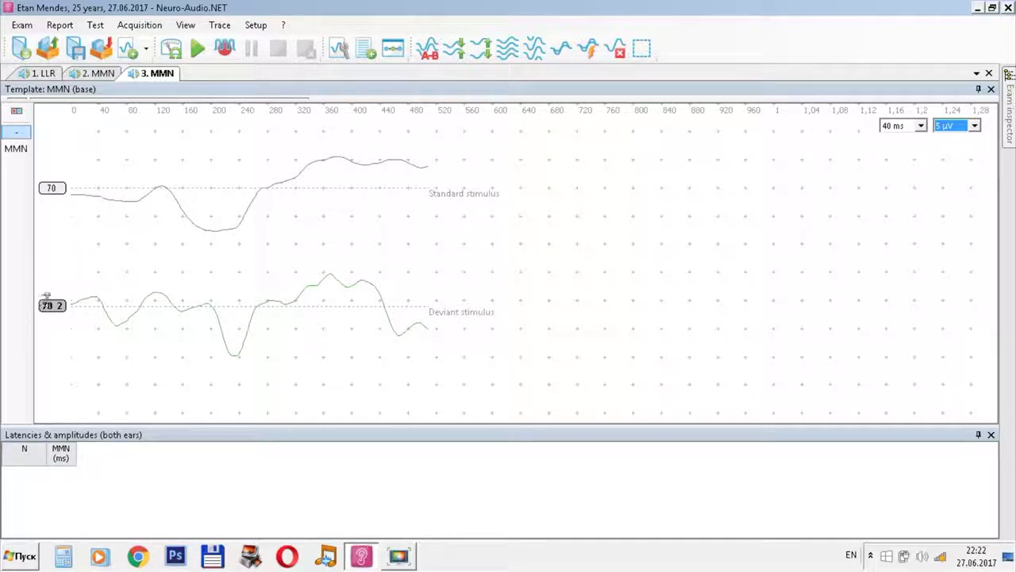
mouse_move(49, 305)
mouse_down()
mouse_move(50, 252)
mouse_move(72, 197)
mouse_up()
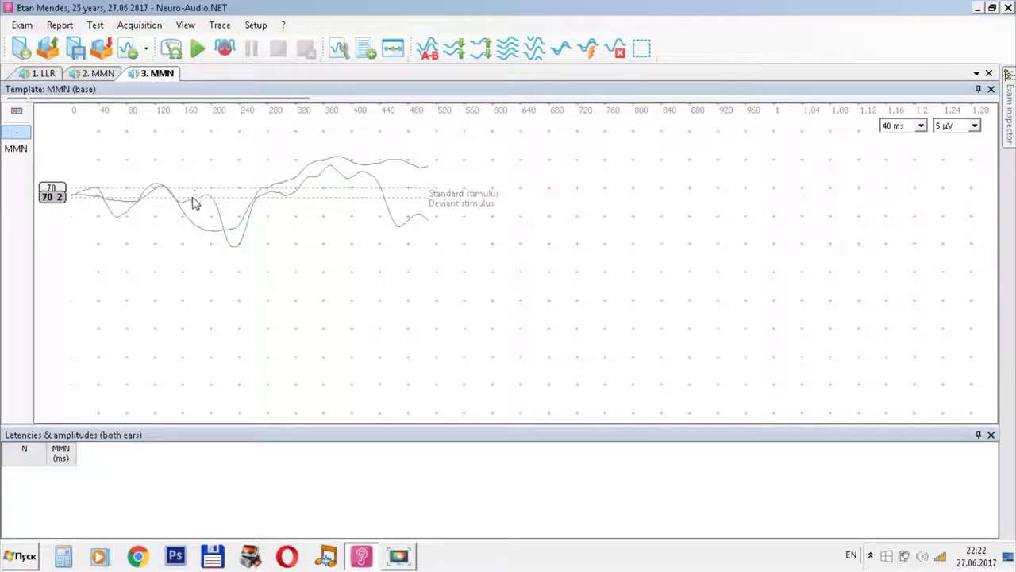
- Mark the MMN on the deviant trace at 193,7 ms, then move that trace back below the standard
click(17, 148)
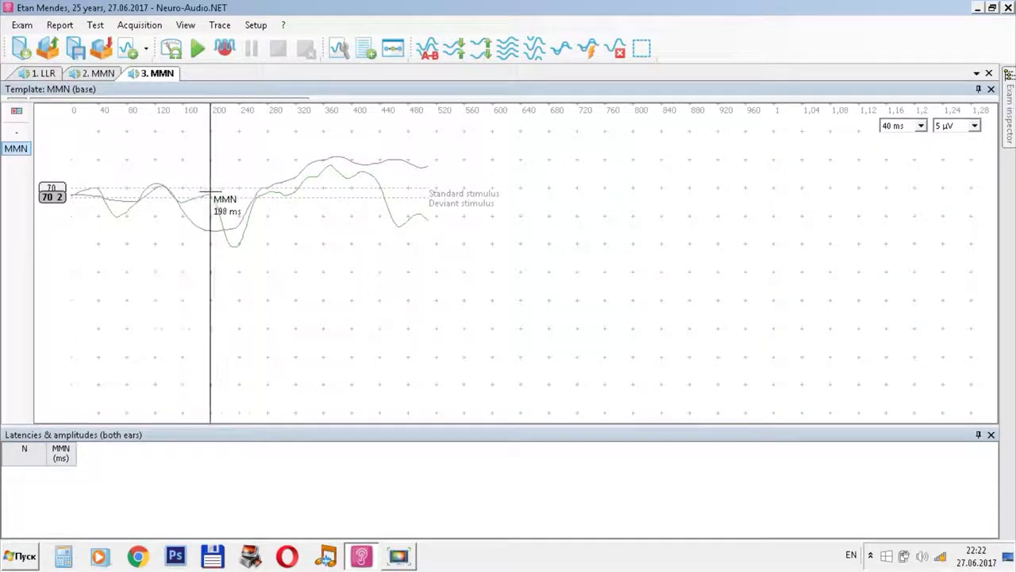
click(206, 194)
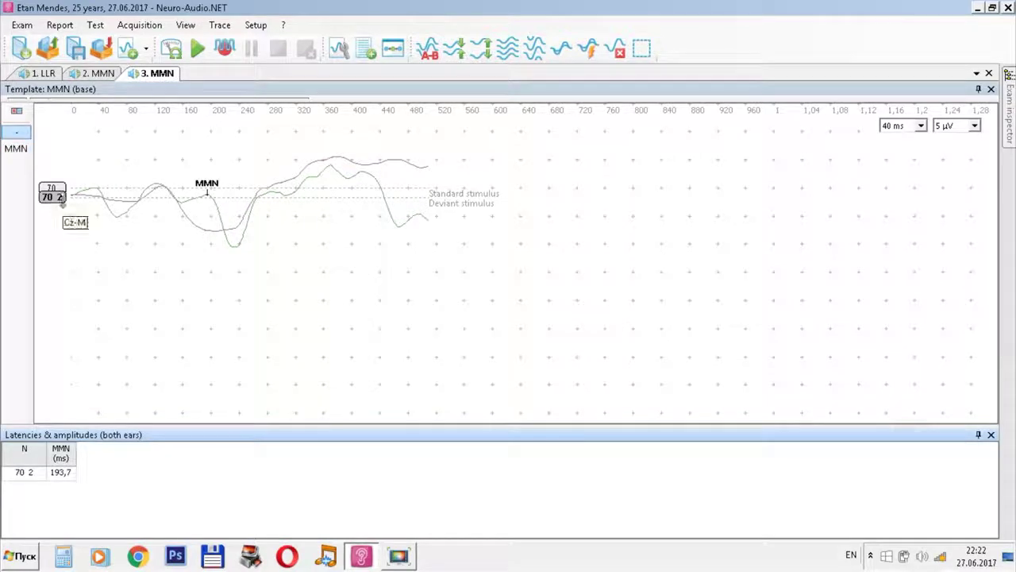
drag(60, 202, 61, 270)
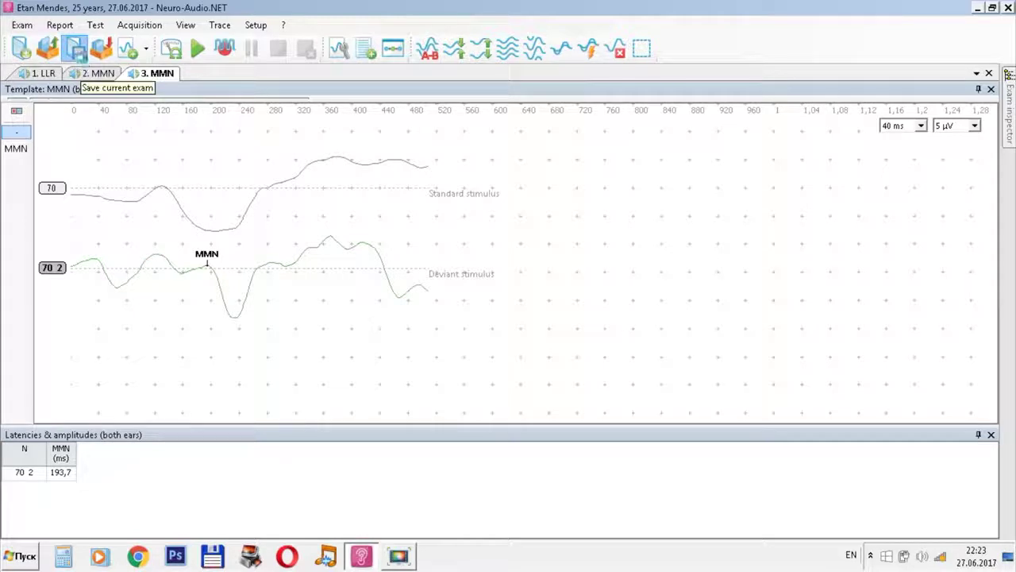
- Save the exam and add a P300 (base) test as the fourth tab
click(81, 59)
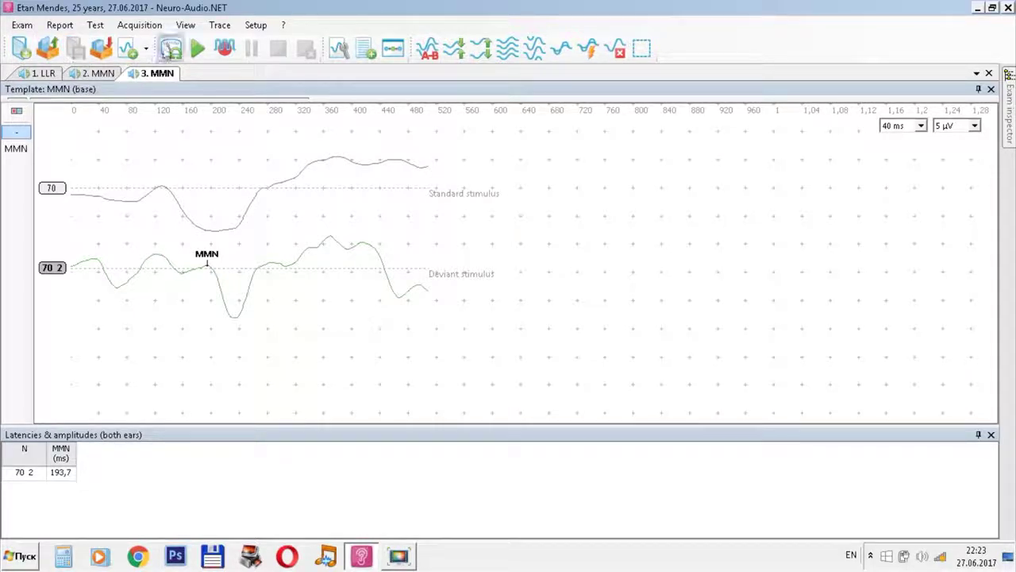
click(146, 52)
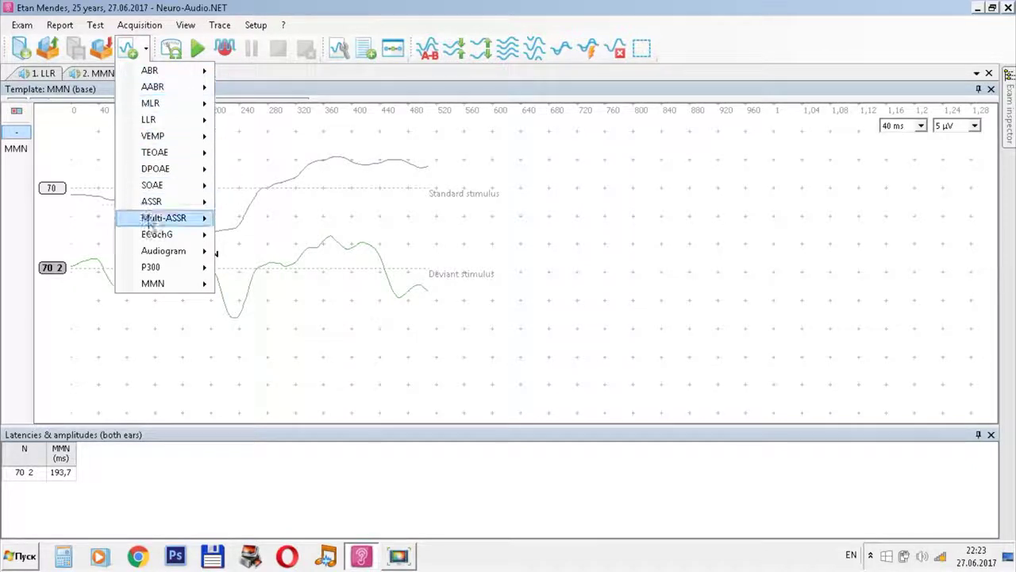
mouse_move(162, 271)
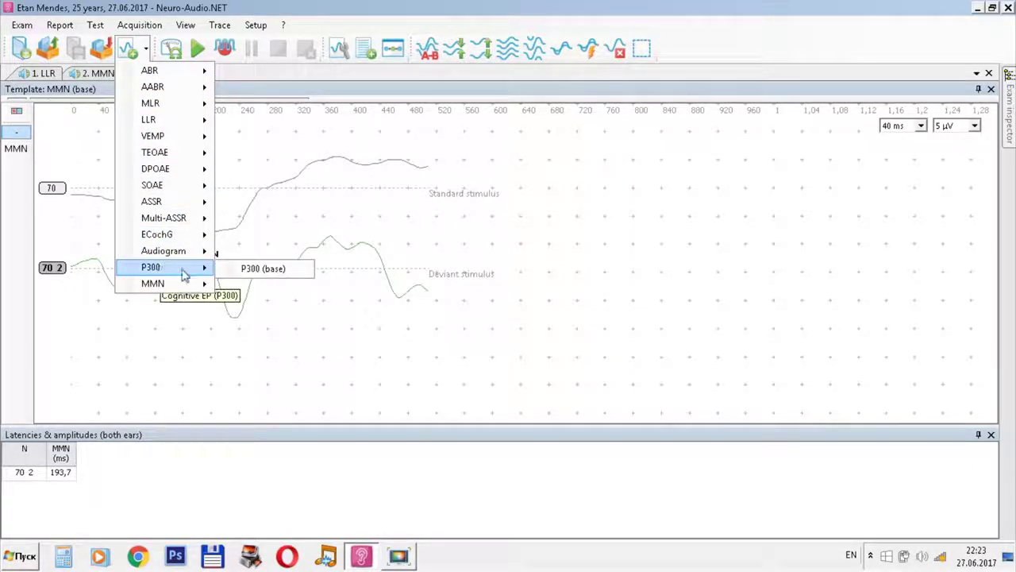
click(248, 270)
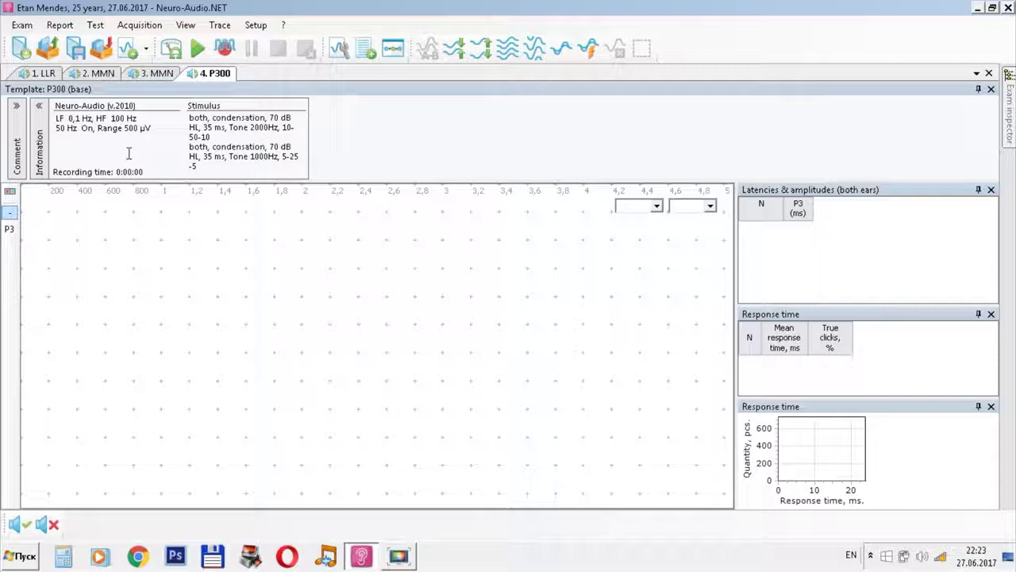
click(337, 49)
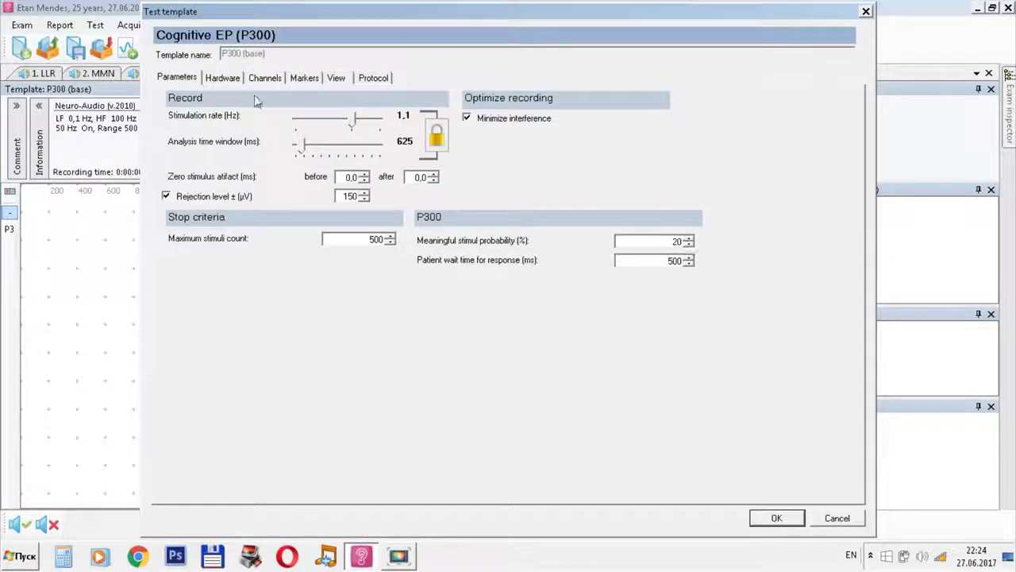
click(234, 80)
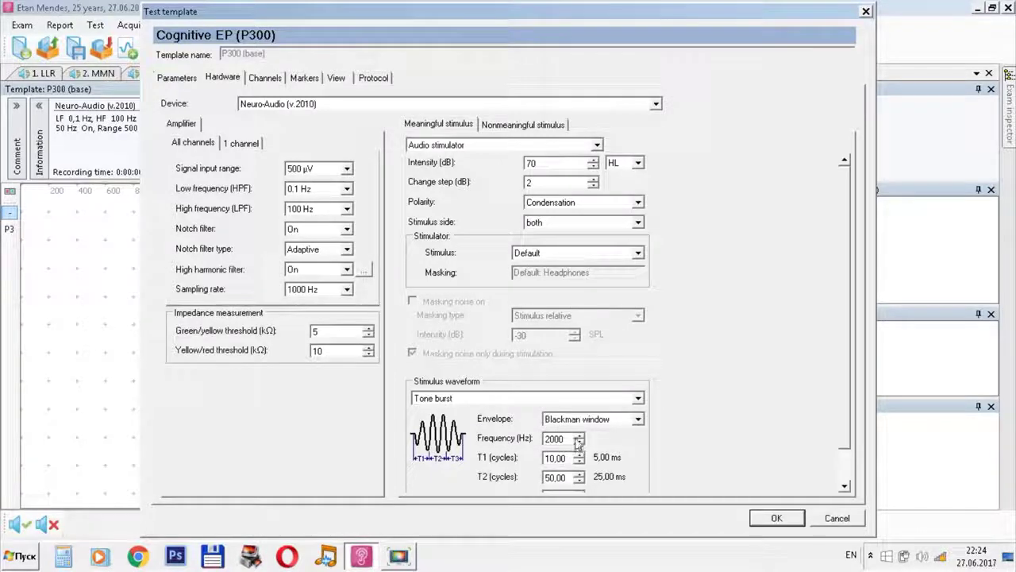
click(515, 127)
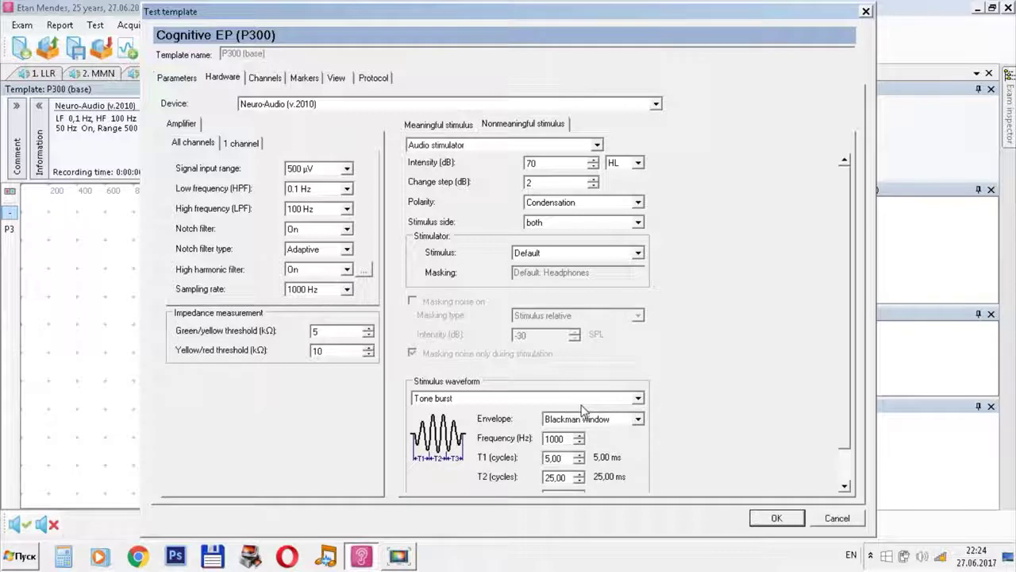
click(771, 519)
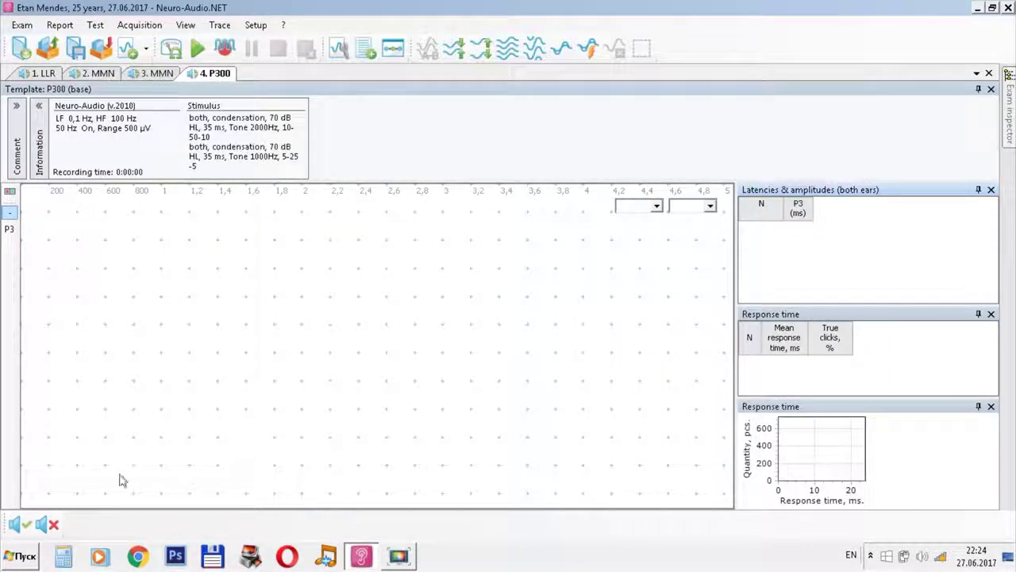
click(18, 525)
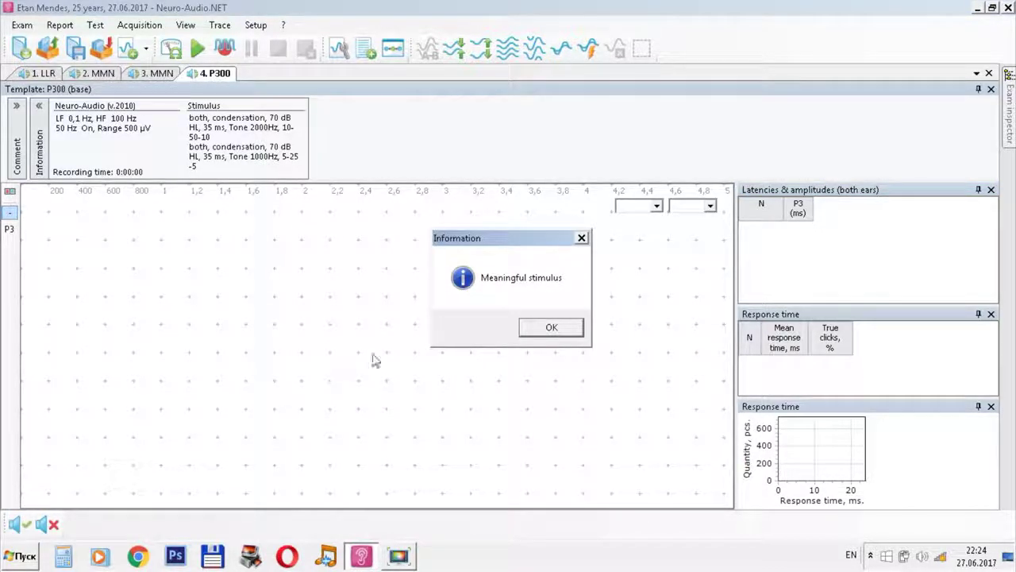
click(554, 331)
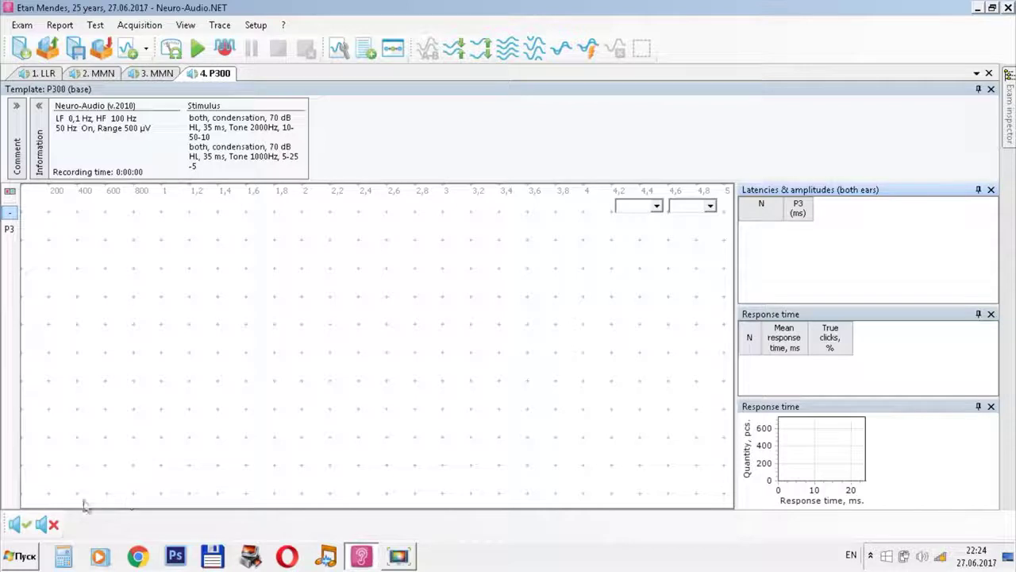
click(54, 524)
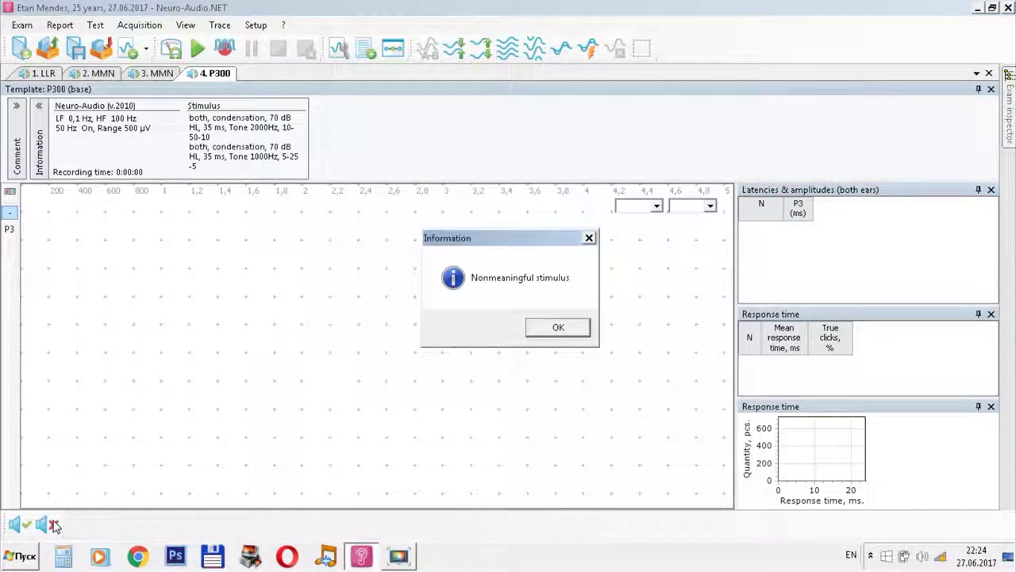
click(557, 330)
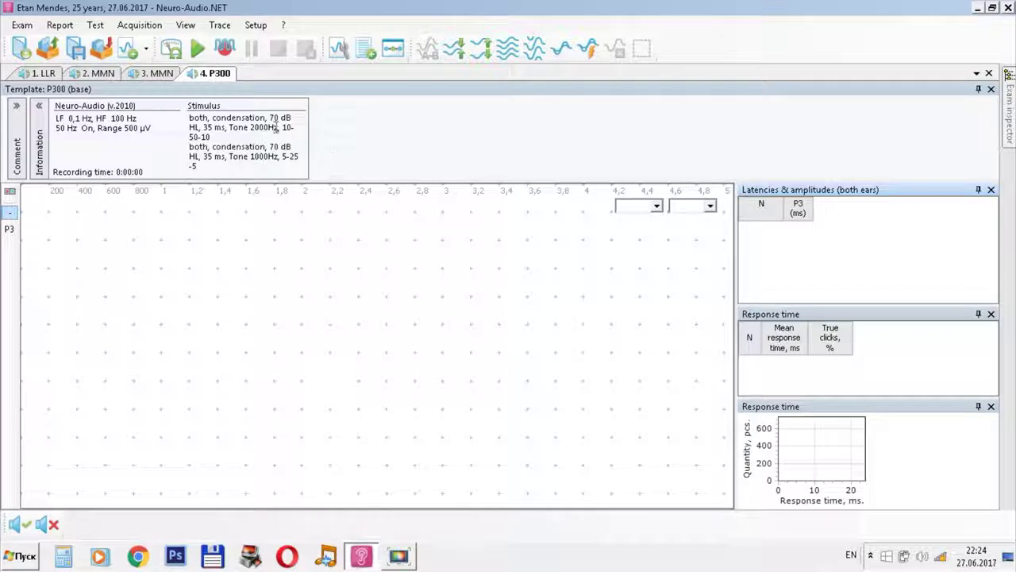
click(173, 49)
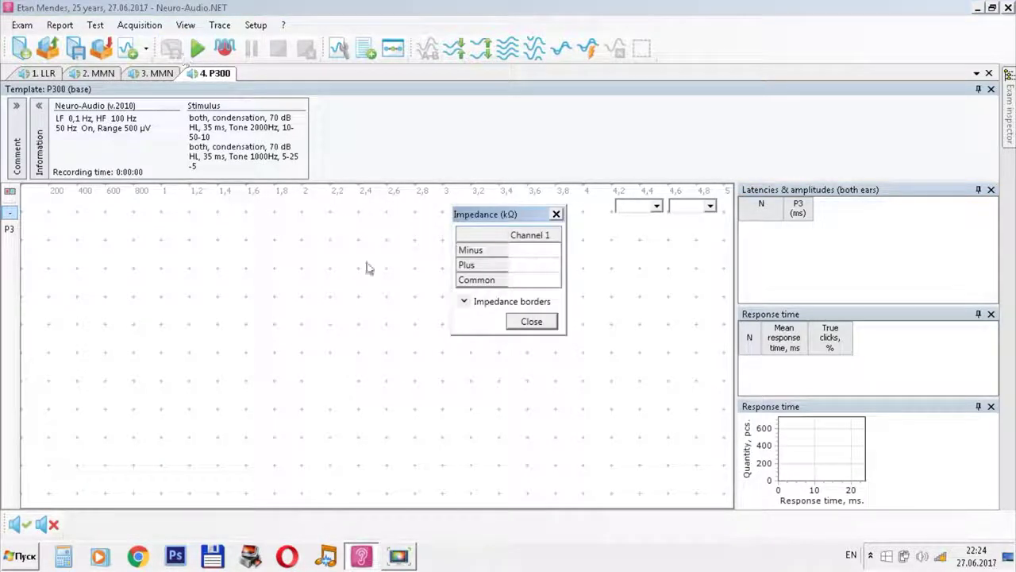
click(520, 329)
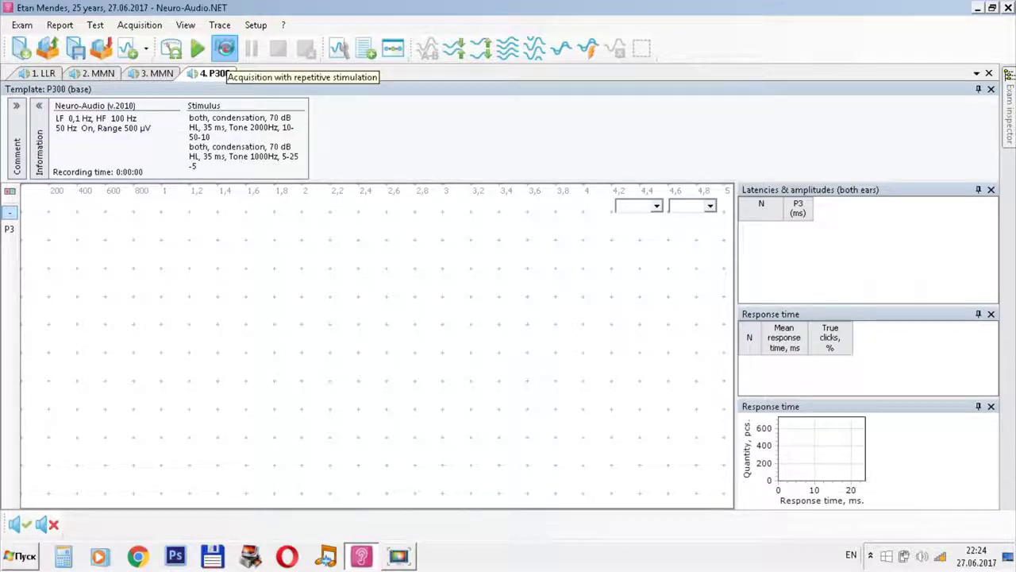
- Record the P300 test until 23 meaningful and 96 non-meaningful sweeps are averaged, then stop and save
click(225, 49)
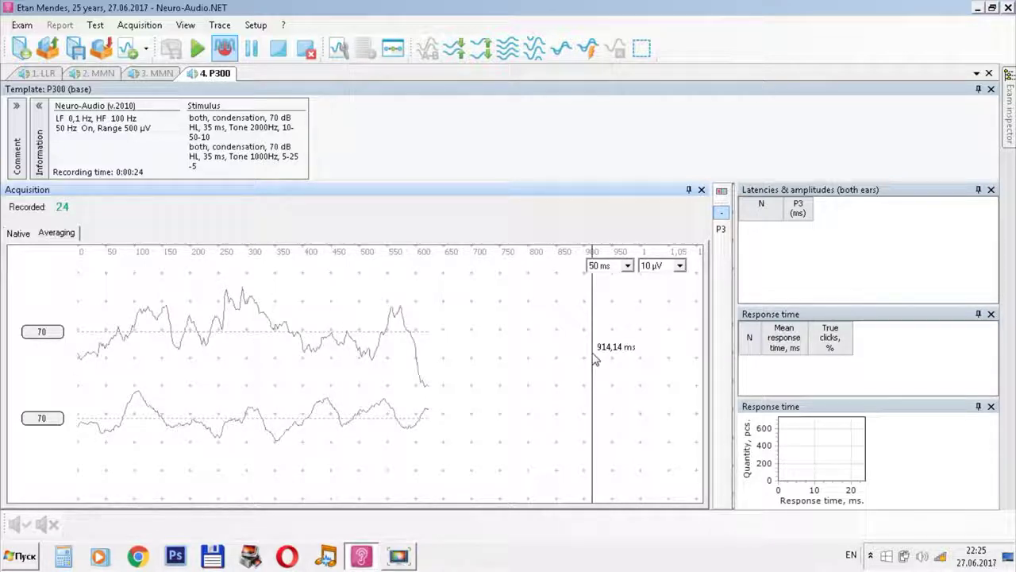
click(282, 53)
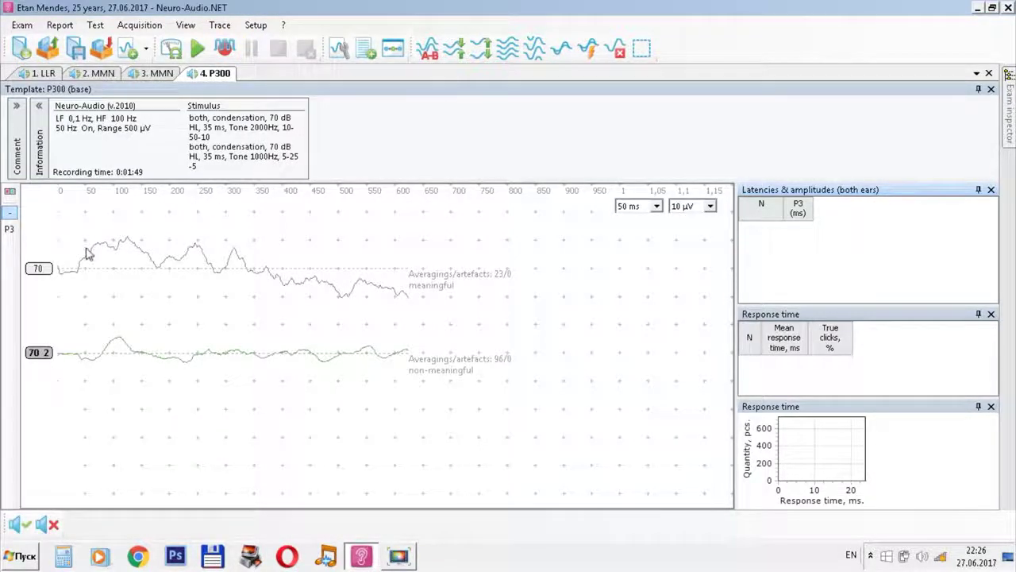
- Refilter the P300 traces with the fast filter's low cutoff raised to 0,11 Hz
click(46, 267)
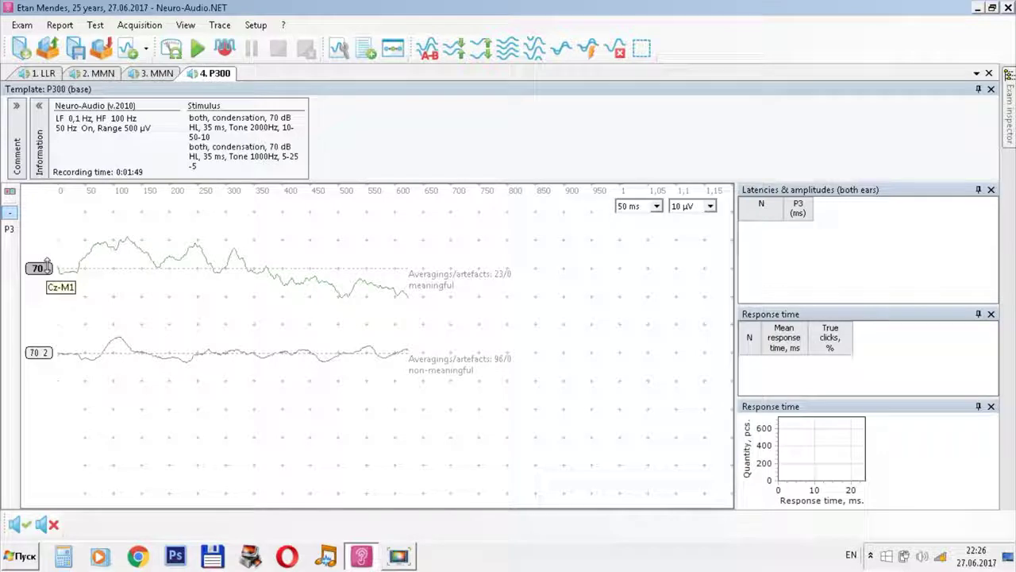
click(219, 24)
click(253, 94)
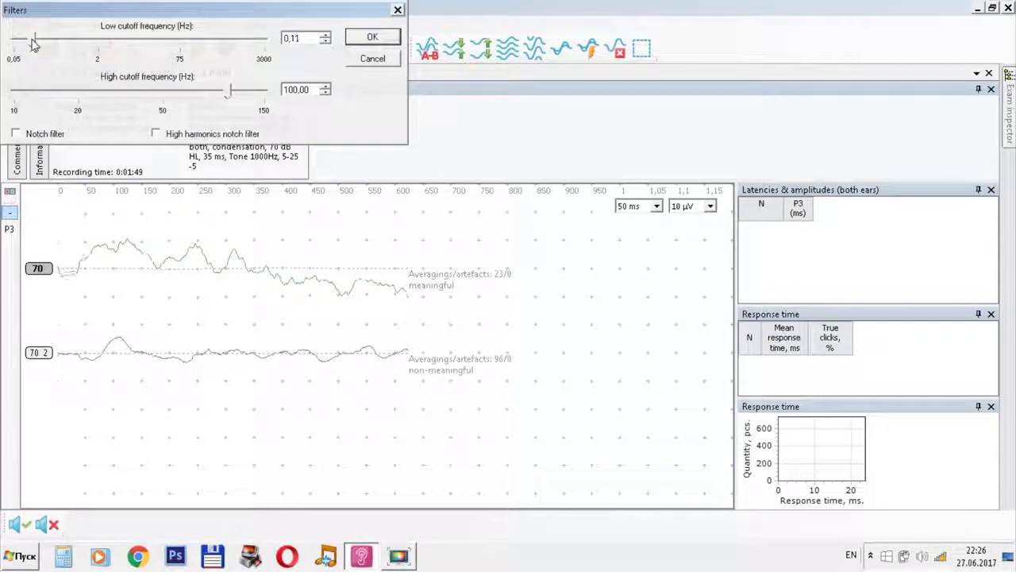
drag(31, 45, 34, 44)
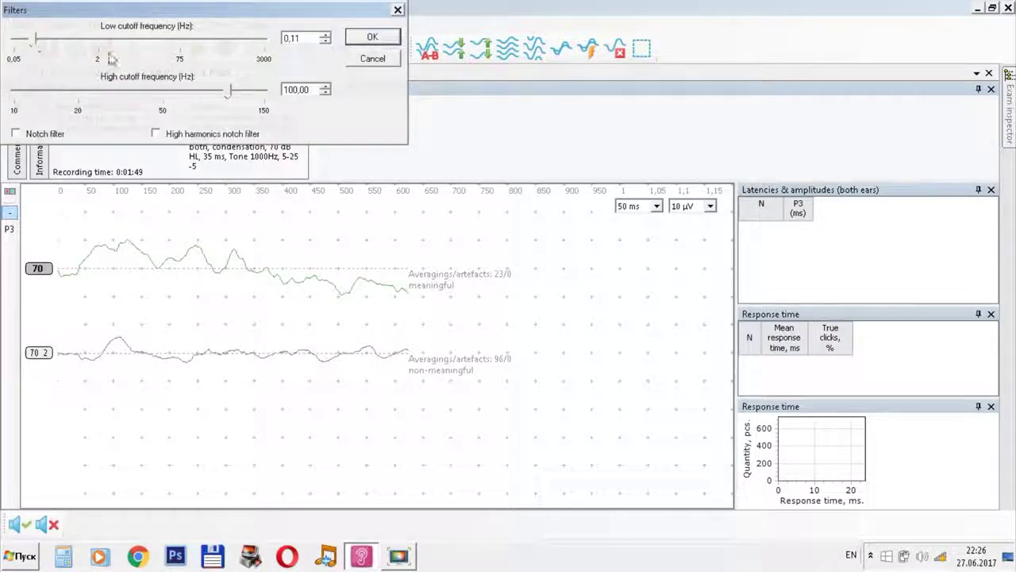
click(356, 40)
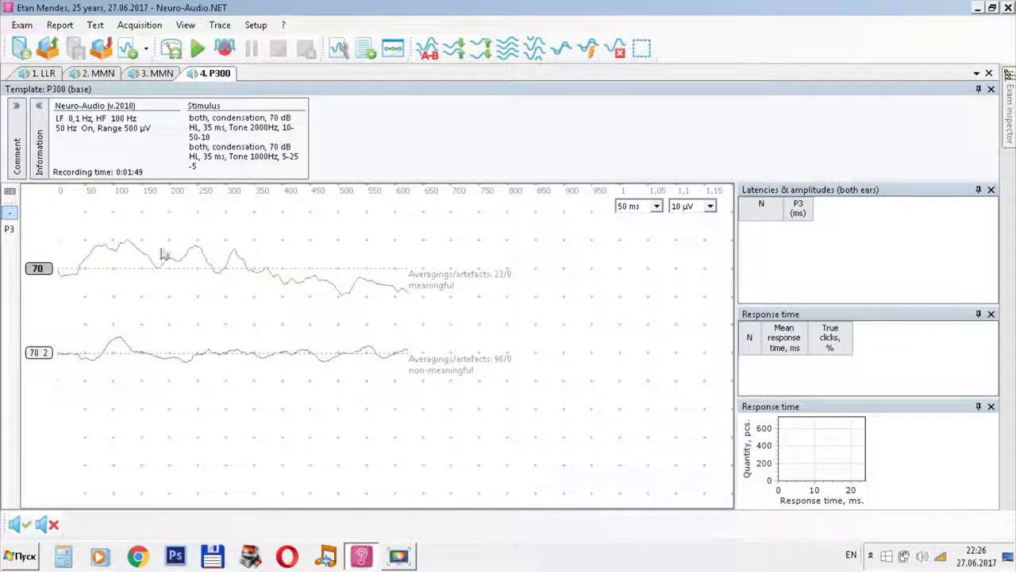
- Mark the P3 peak on the meaningful 70 trace at 285,8 ms
click(8, 229)
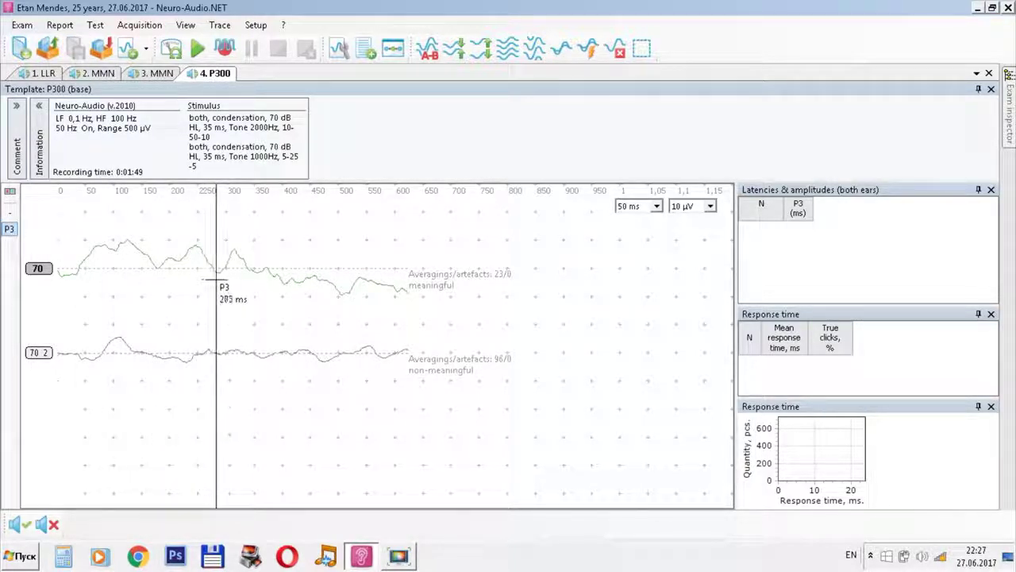
click(217, 282)
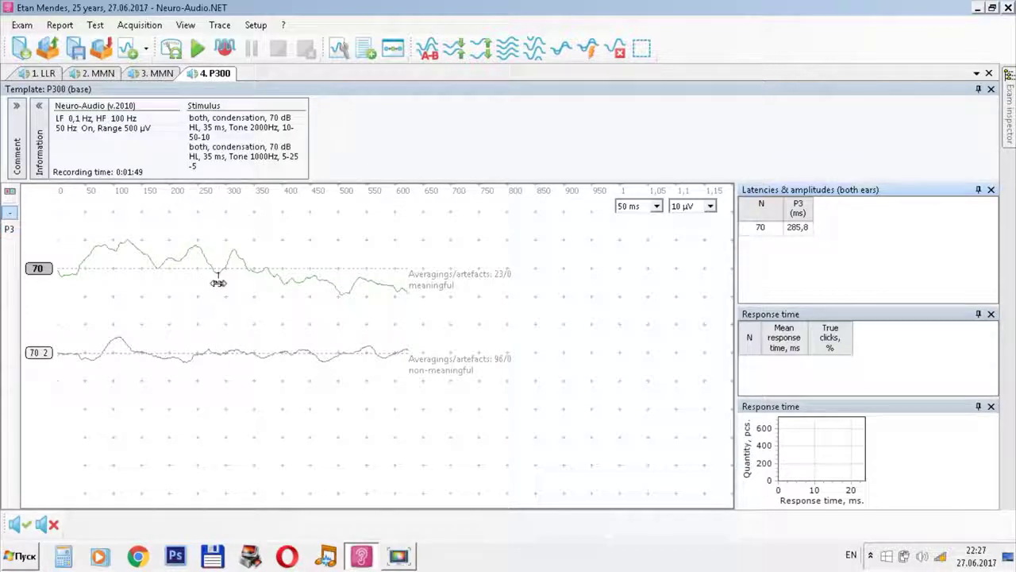